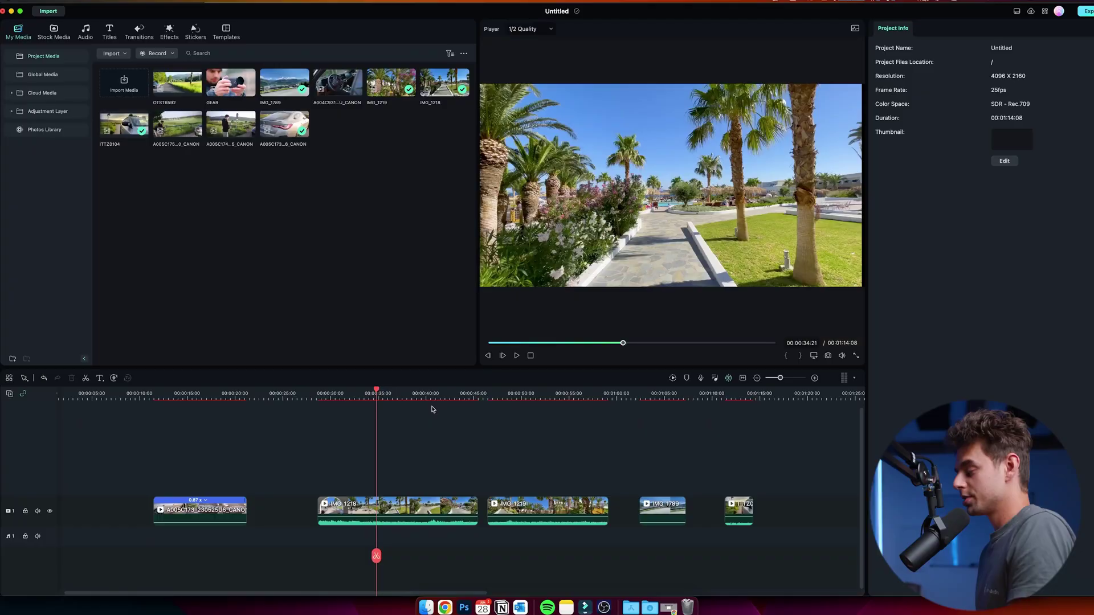
# - Preview the clips along the timeline and open the colour settings of the IMG_1218 palm garden clip
pyautogui.click(530, 398)
pyautogui.click(664, 395)
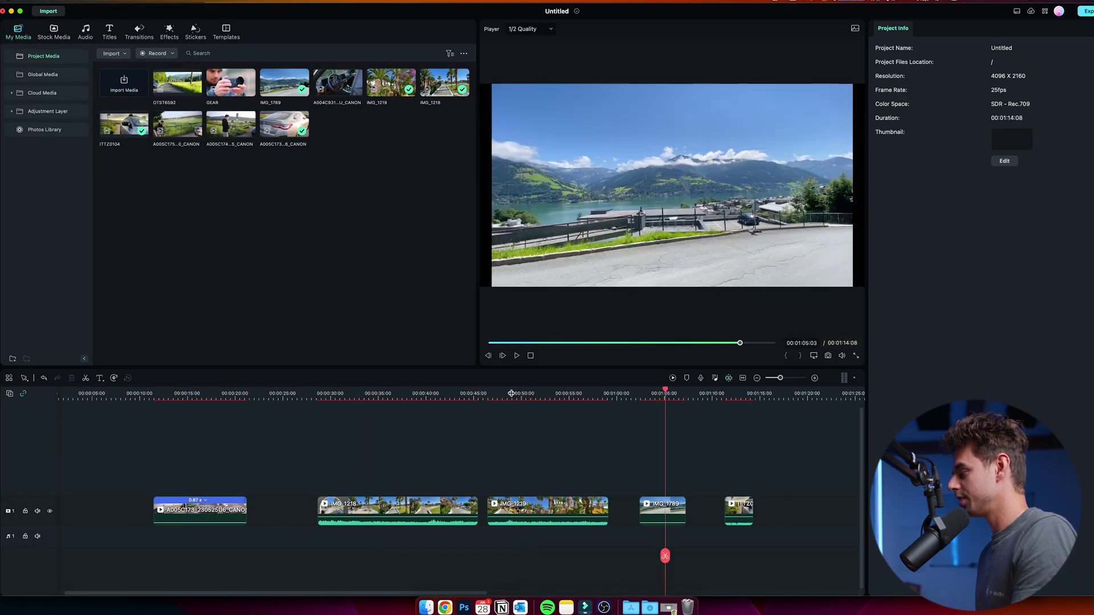
pyautogui.click(414, 398)
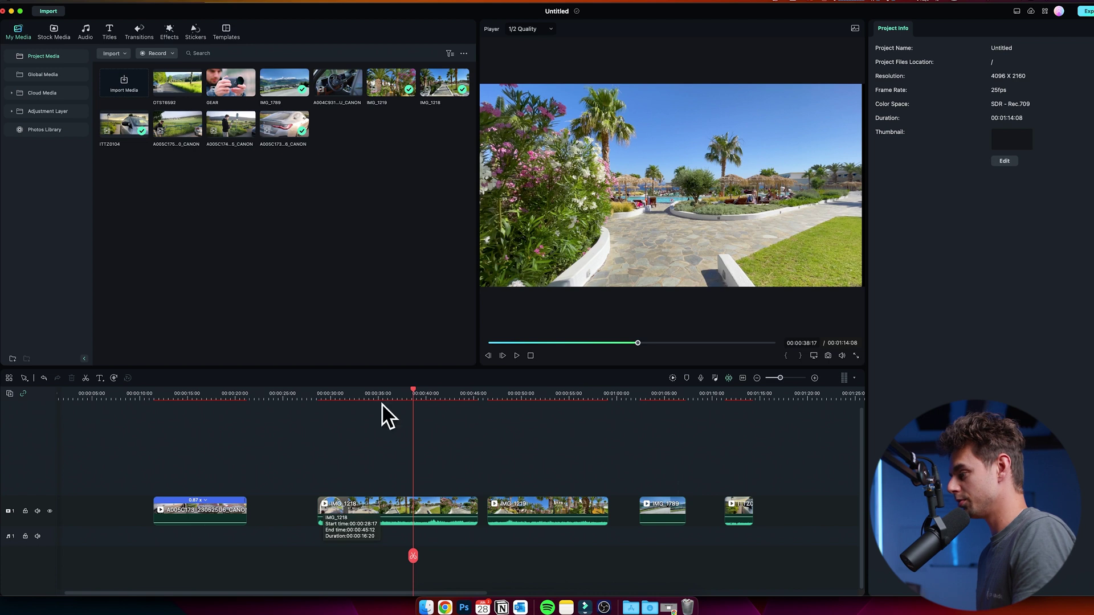
pyautogui.click(399, 507)
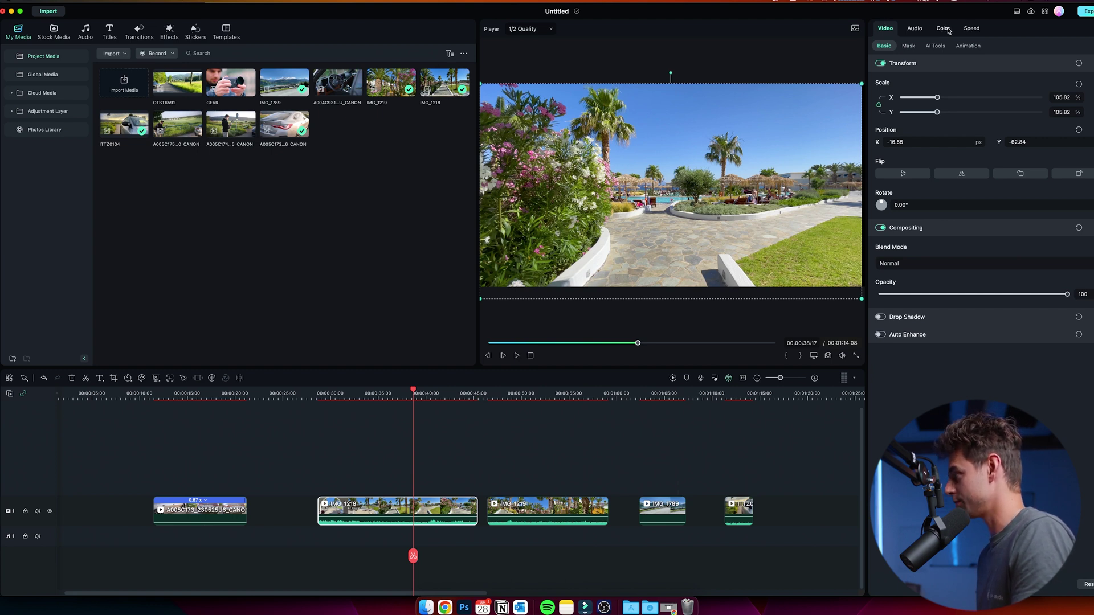
pyautogui.click(949, 31)
pyautogui.scroll(-5, 963, 216)
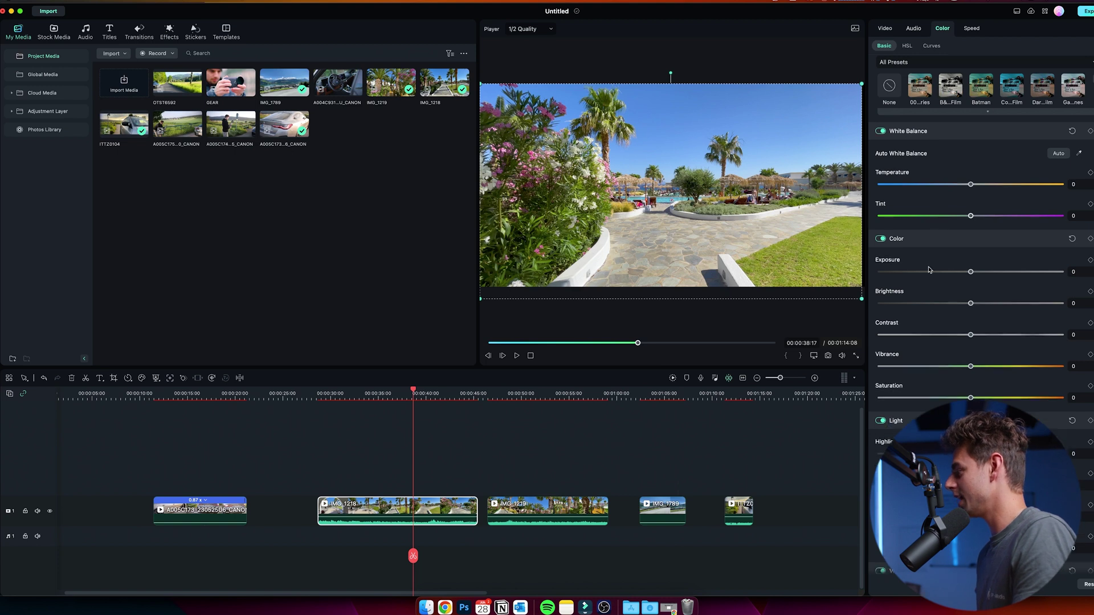
pyautogui.scroll(5, 911, 331)
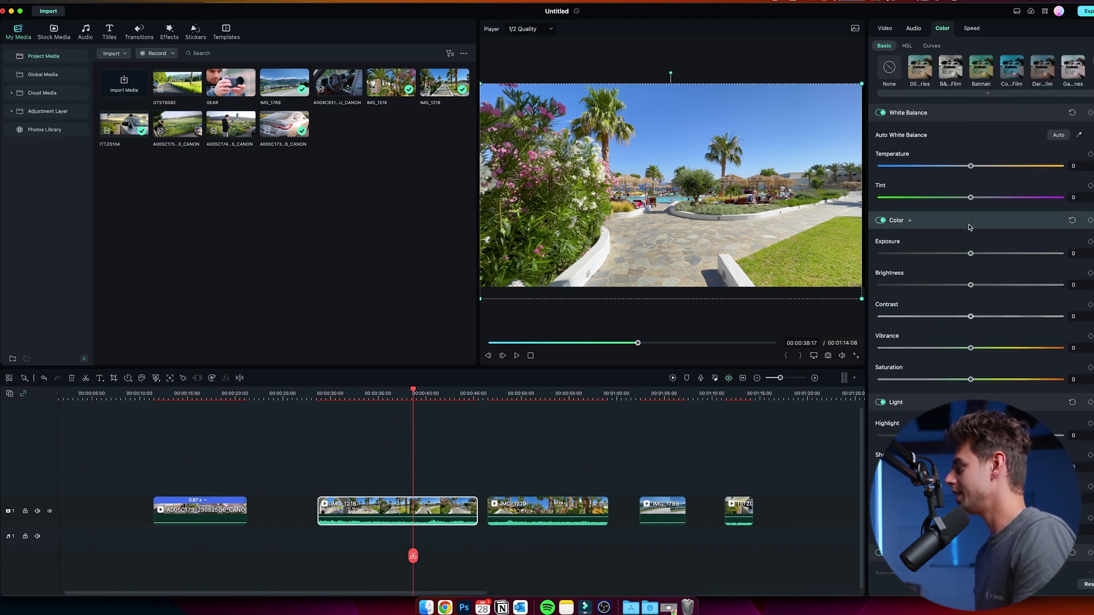
# - Set the brightness of the IMG_1218 clip to 3
pyautogui.moveTo(971, 285)
pyautogui.mouseDown()
pyautogui.moveTo(1025, 285)
pyautogui.moveTo(897, 285)
pyautogui.moveTo(977, 285)
pyautogui.mouseUp()
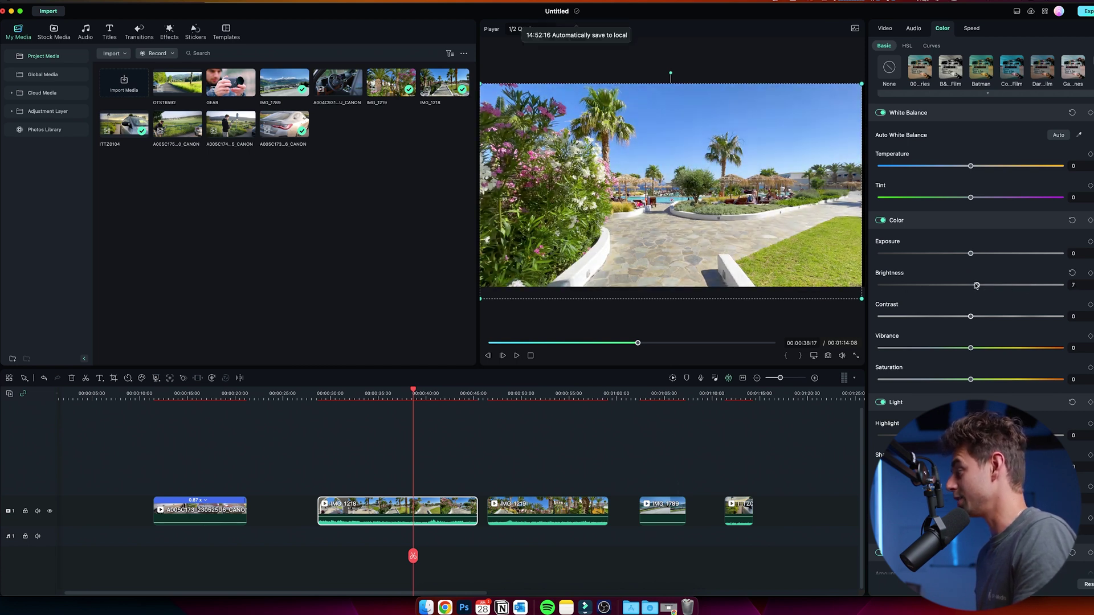
pyautogui.moveTo(978, 286); pyautogui.dragTo(973, 287)
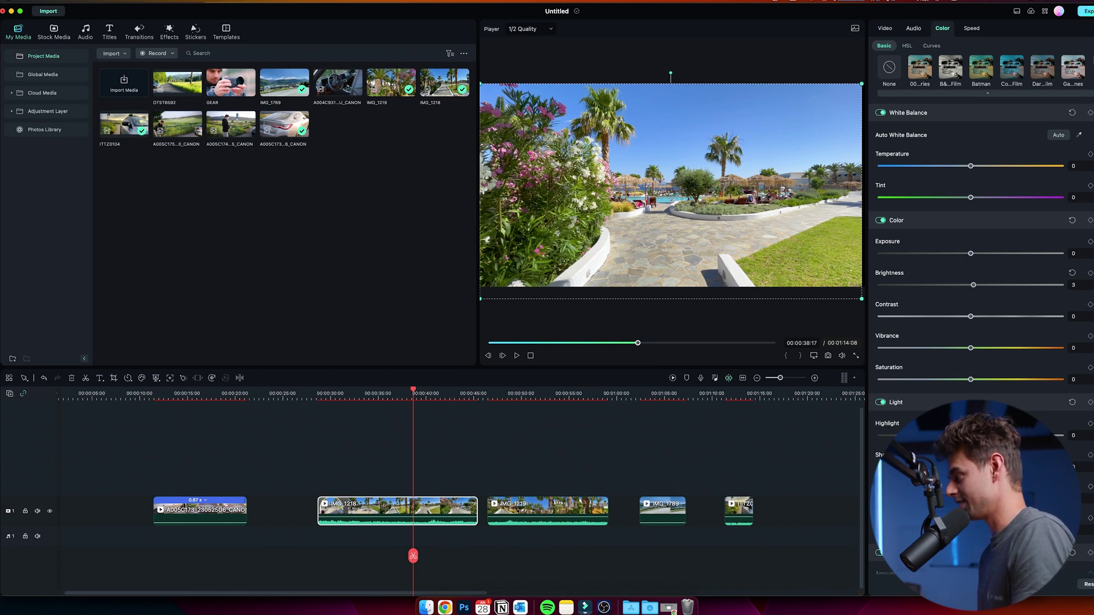
# - Try several built-in colour presets on the IMG_1218 clip one after another, ending with the Warm preset
pyautogui.scroll(2, 987, 193)
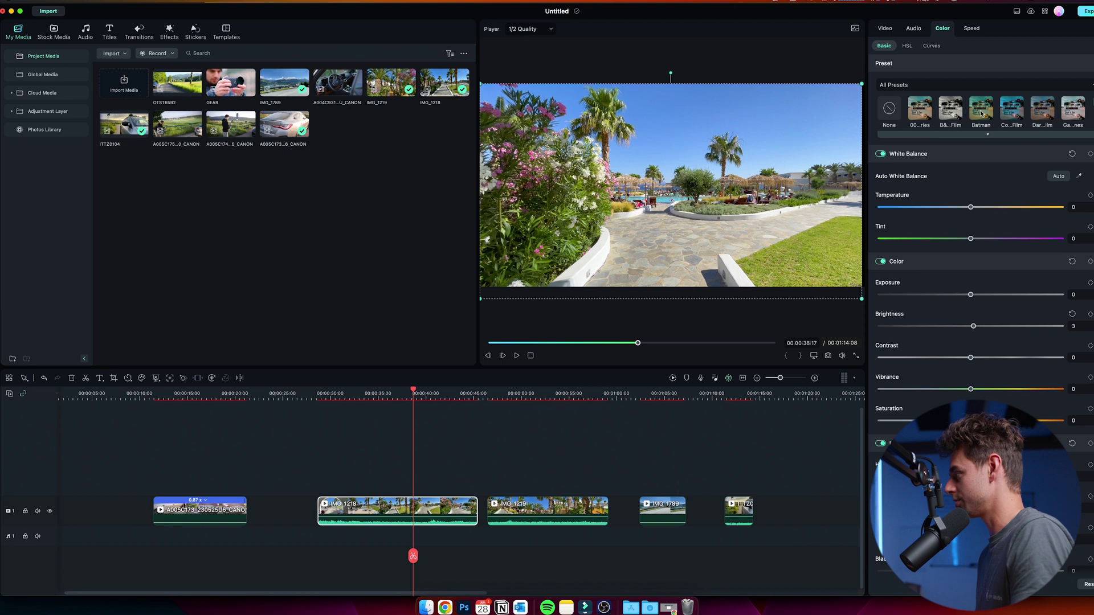
pyautogui.scroll(-3, 982, 111)
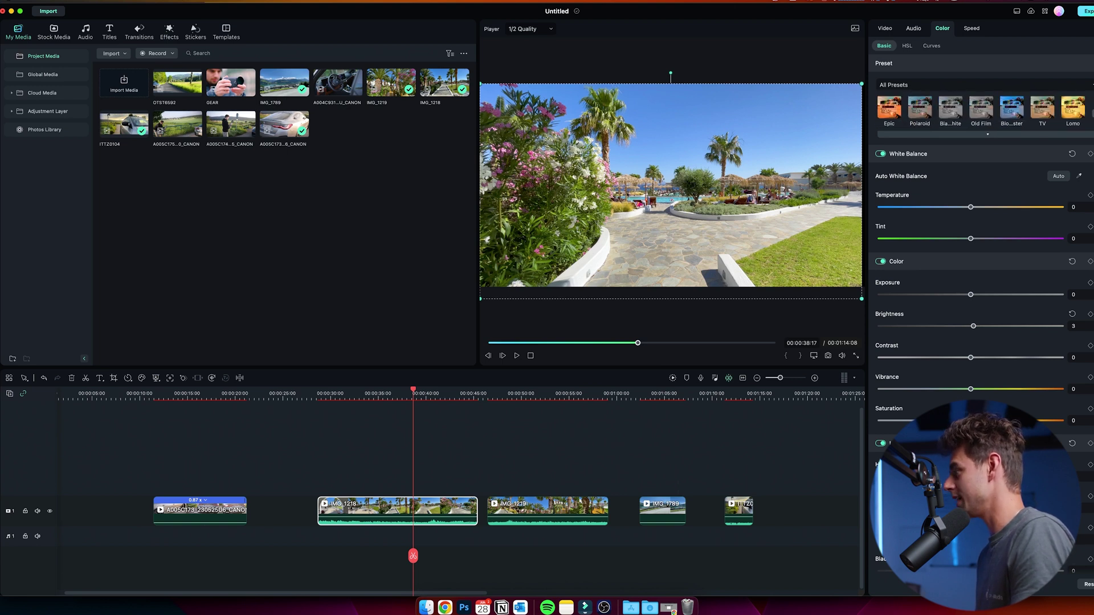
pyautogui.scroll(-2, 981, 111)
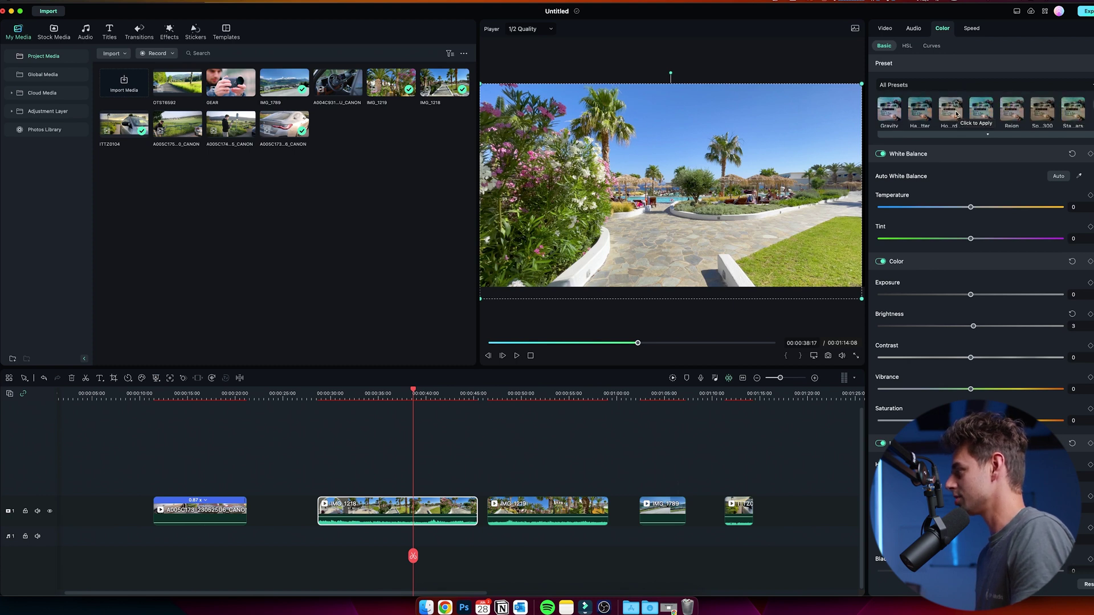
pyautogui.click(954, 112)
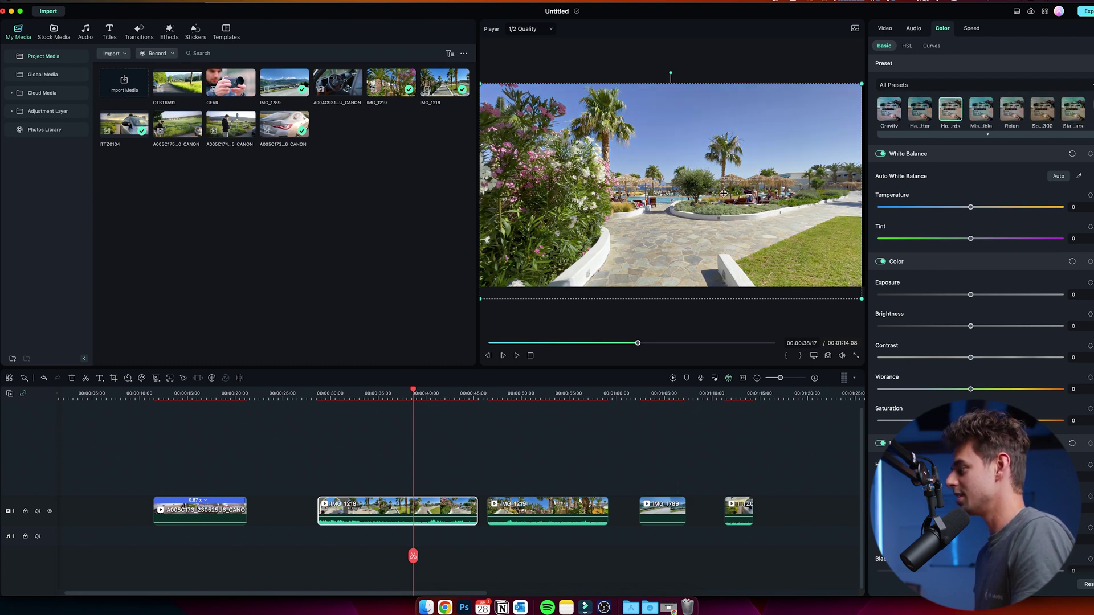
pyautogui.click(1012, 110)
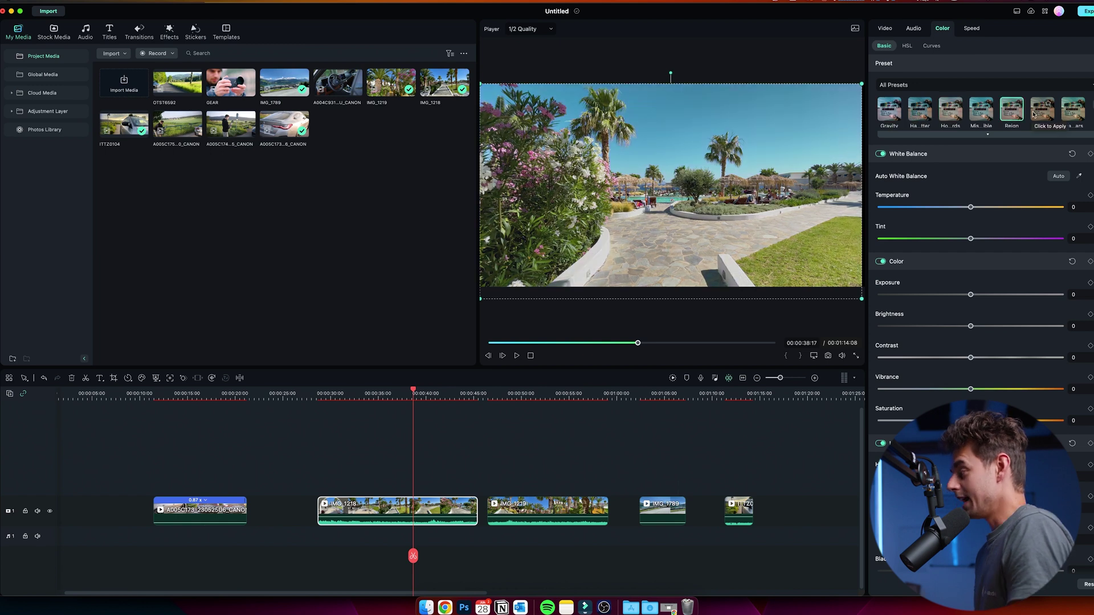
pyautogui.click(1042, 111)
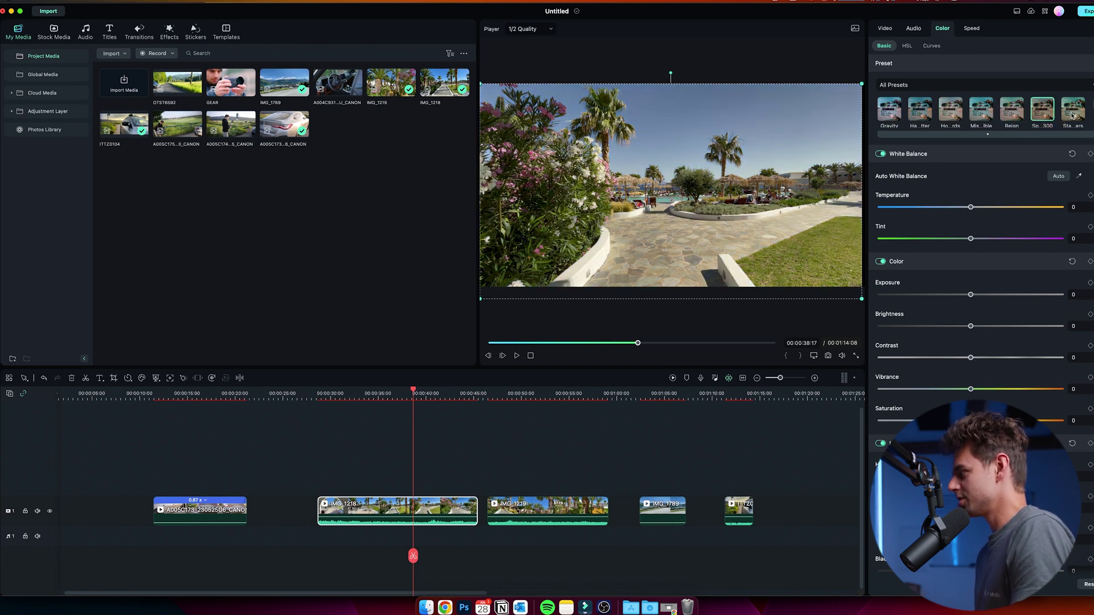
pyautogui.click(1075, 112)
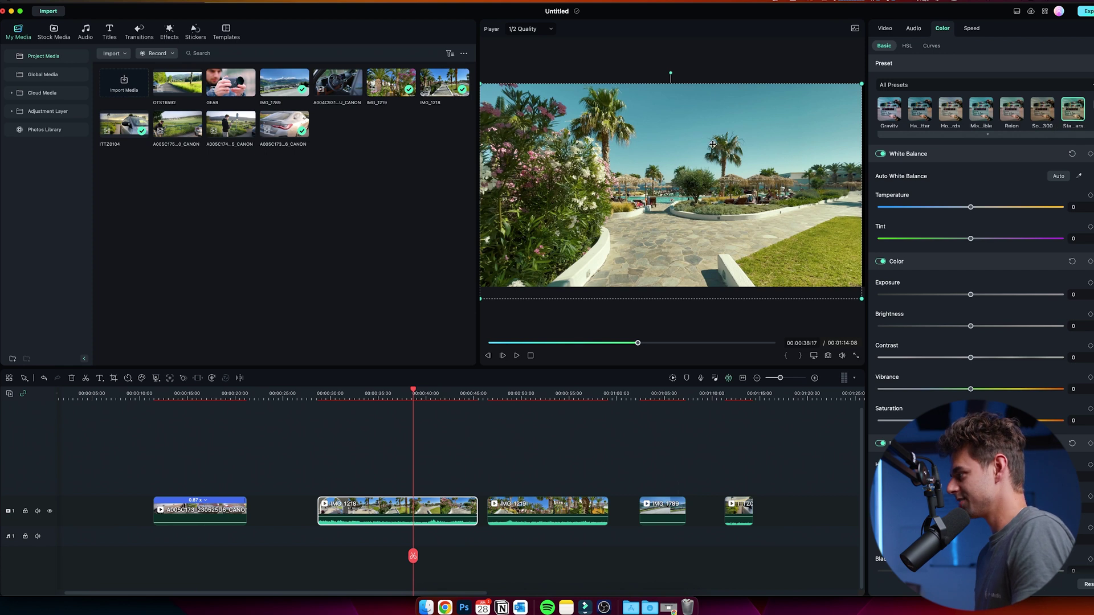
pyautogui.click(1086, 112)
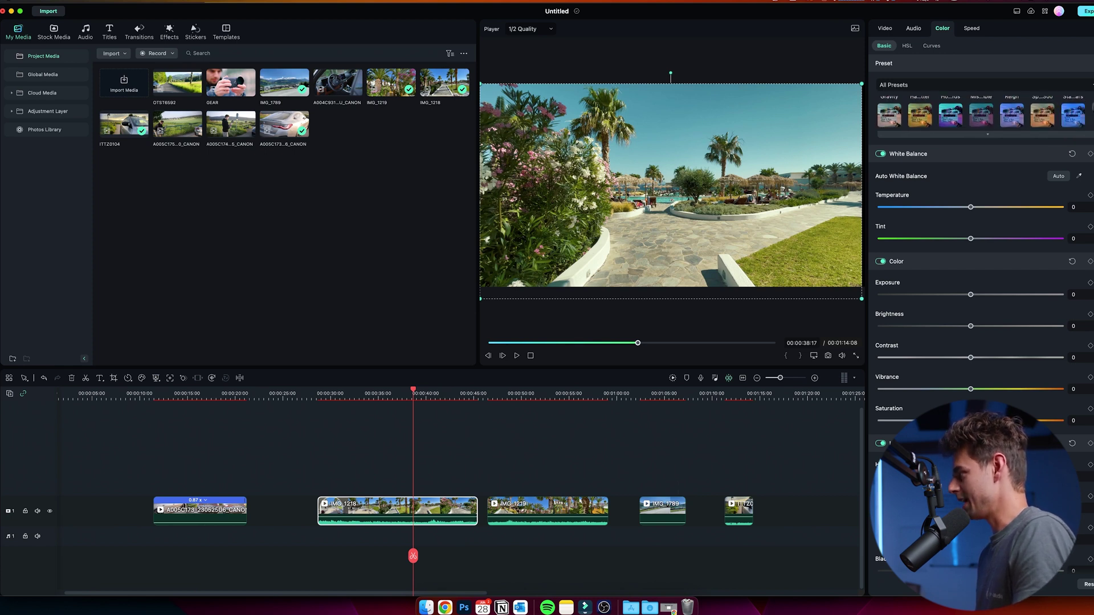
pyautogui.click(1075, 111)
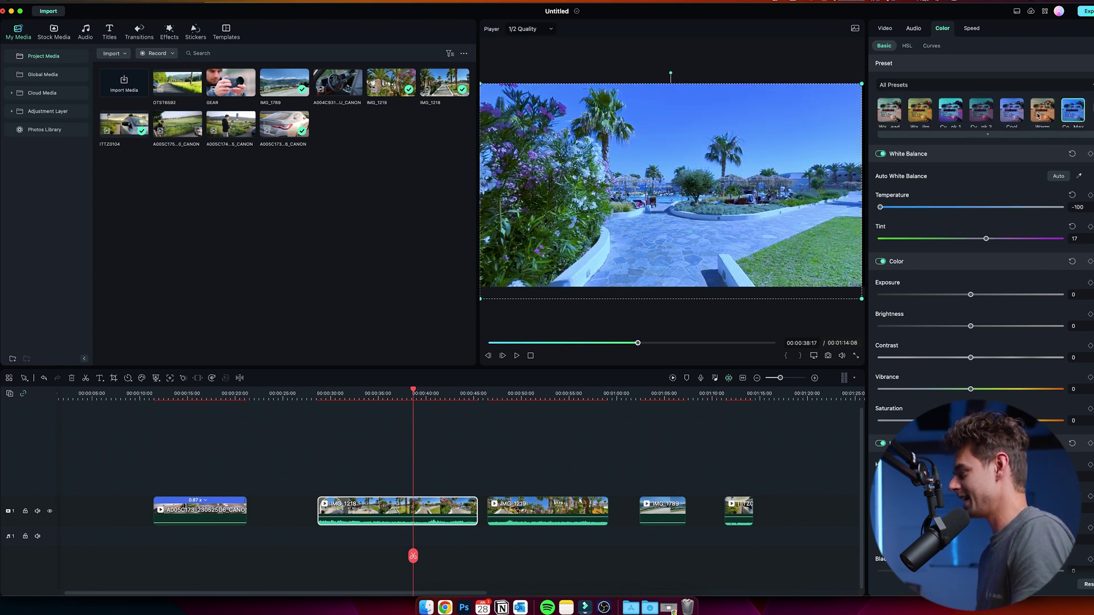
pyautogui.click(1037, 117)
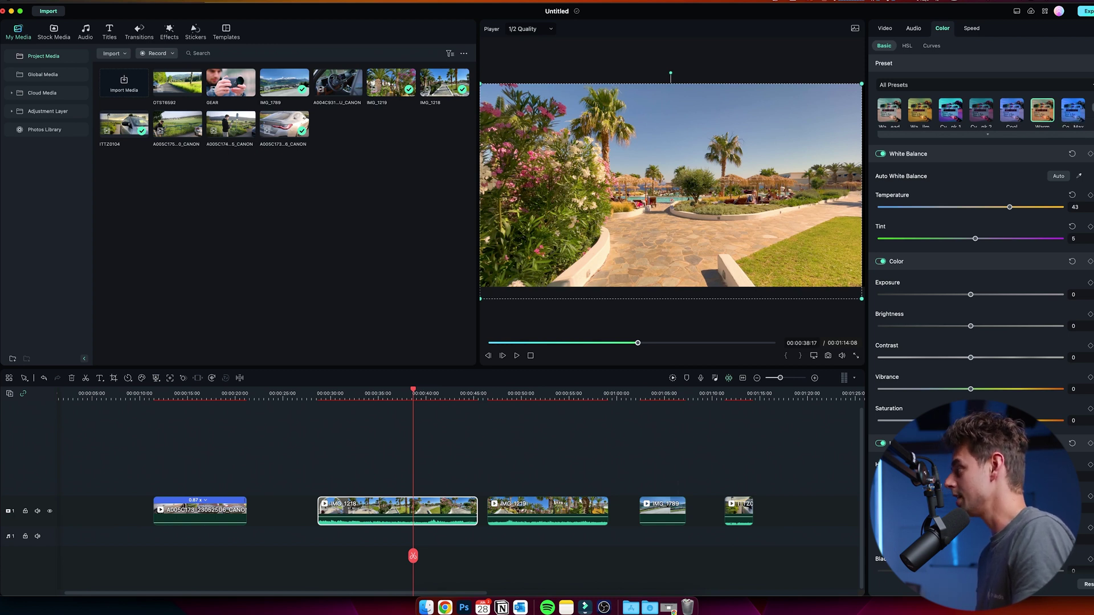
# - Load SFP-Go-LUT.cube from the Desktop as a 3D LUT and apply it to the IMG_1218 clip
pyautogui.click(914, 87)
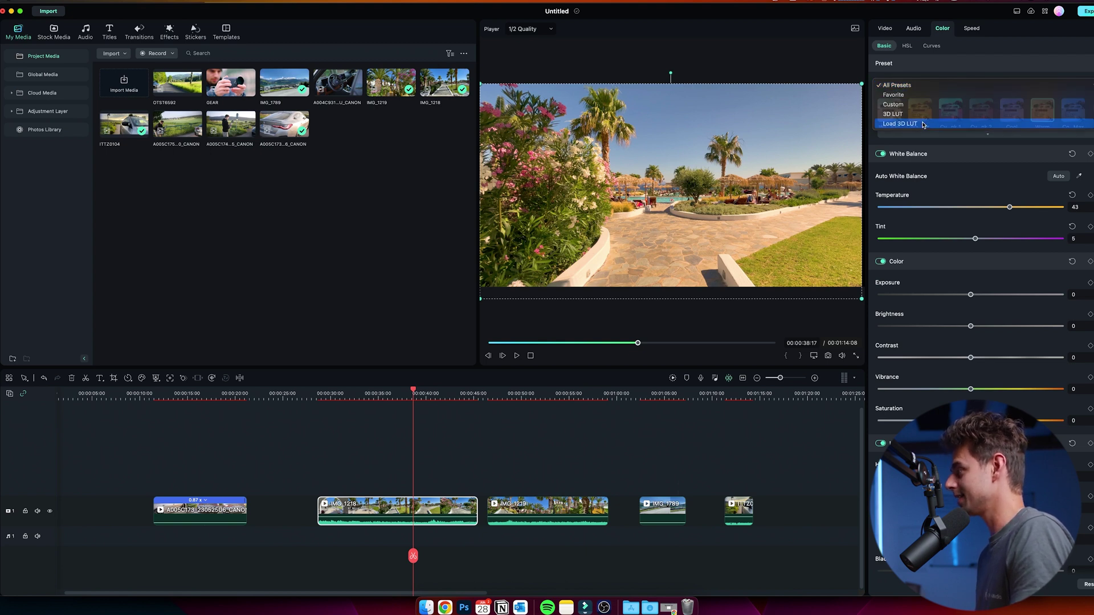
pyautogui.click(923, 125)
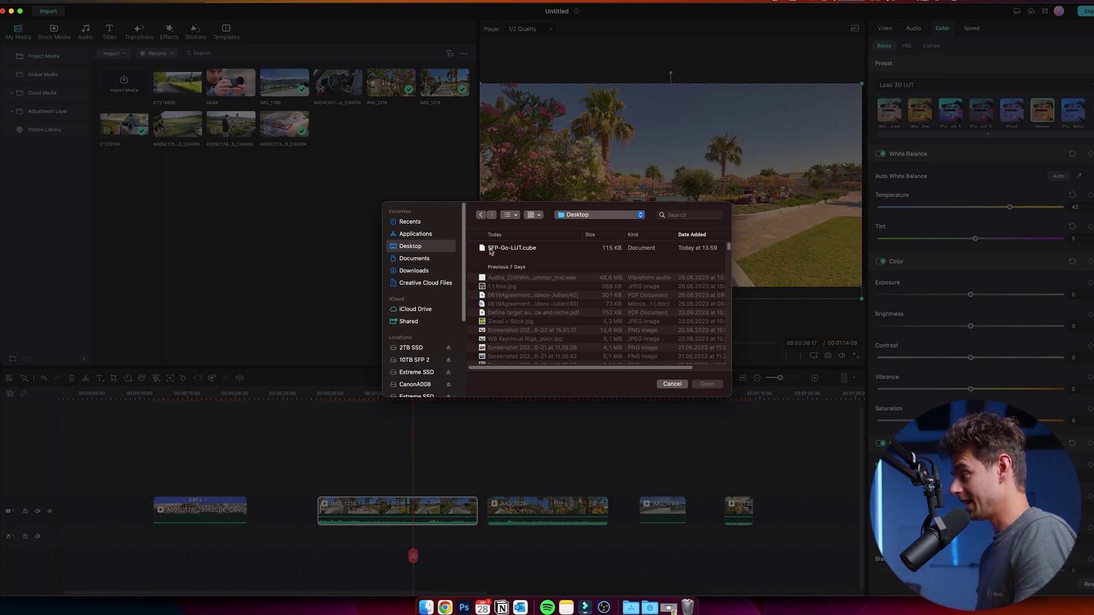
pyautogui.doubleClick(525, 250)
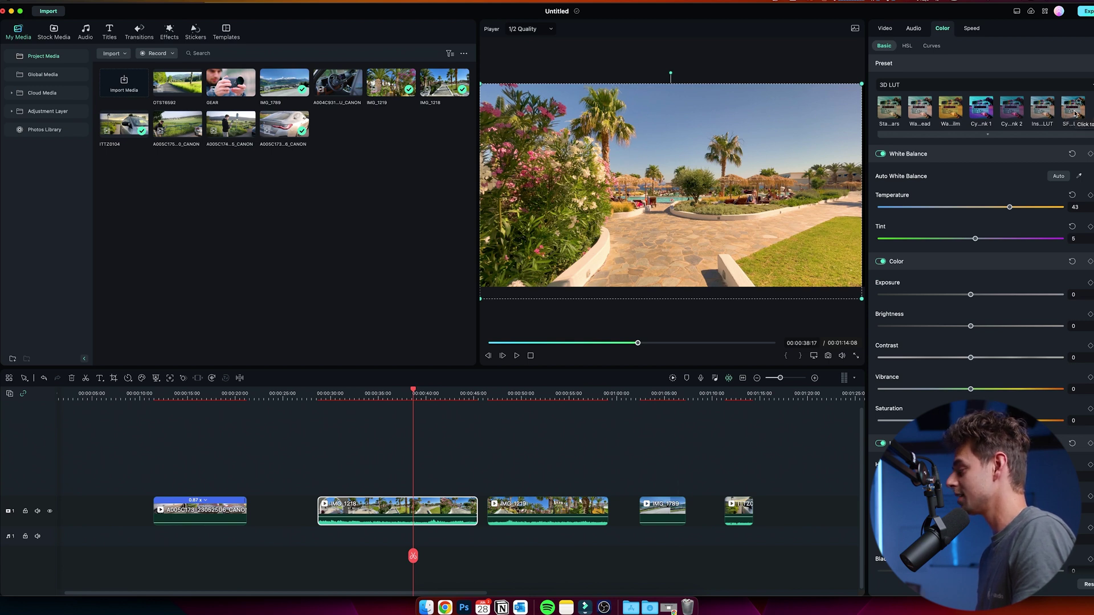
pyautogui.click(1073, 110)
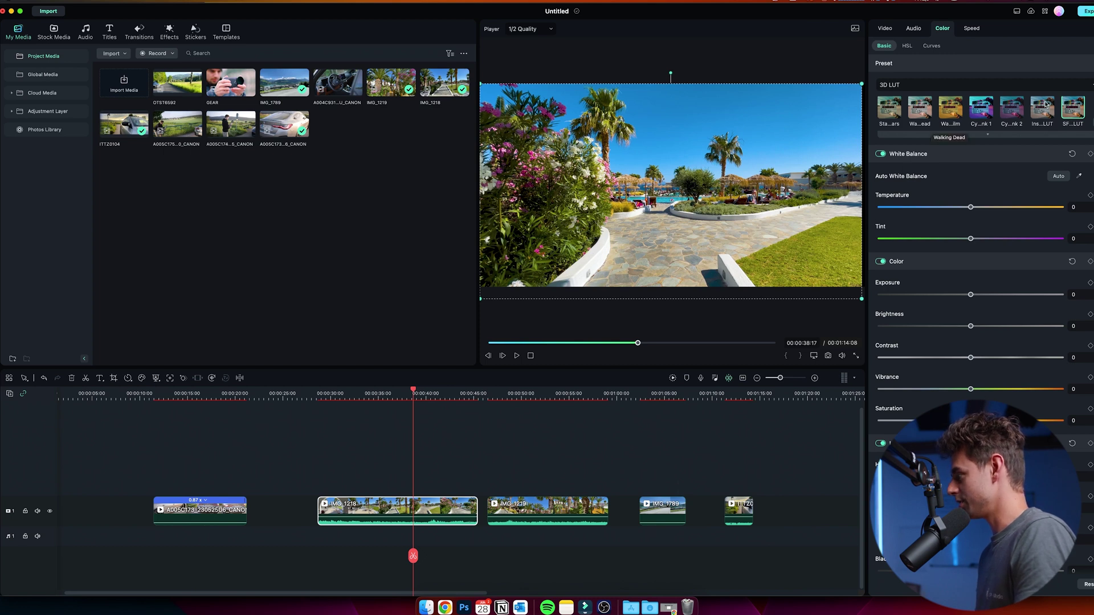
# - Compare the clip's original look with the graded one by switching its preset to None and back to the SFP-Go LUT
pyautogui.scroll(5, 945, 117)
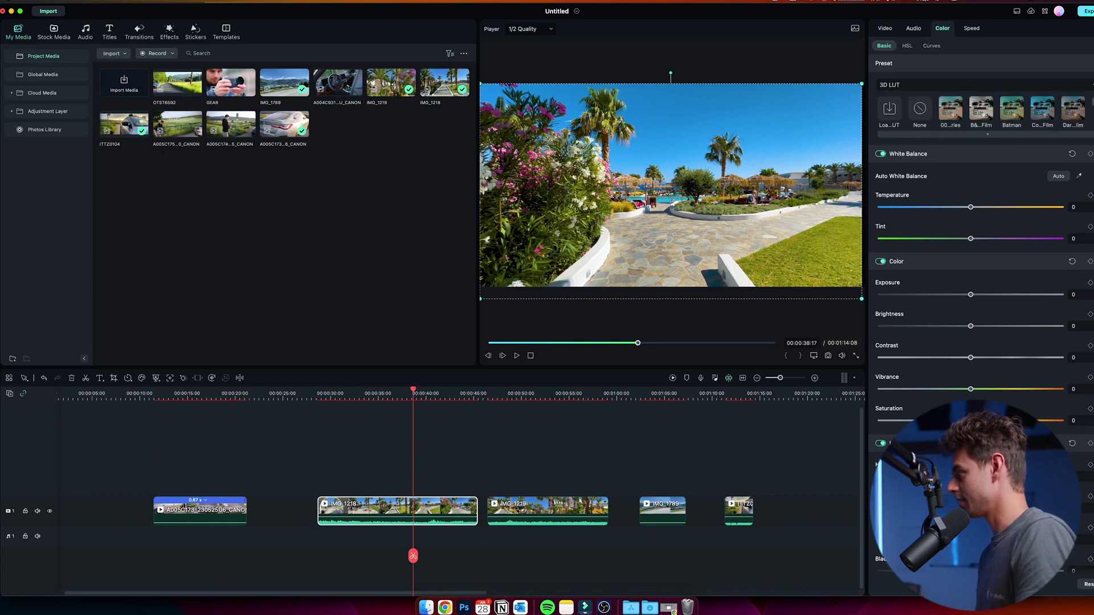
pyautogui.click(919, 113)
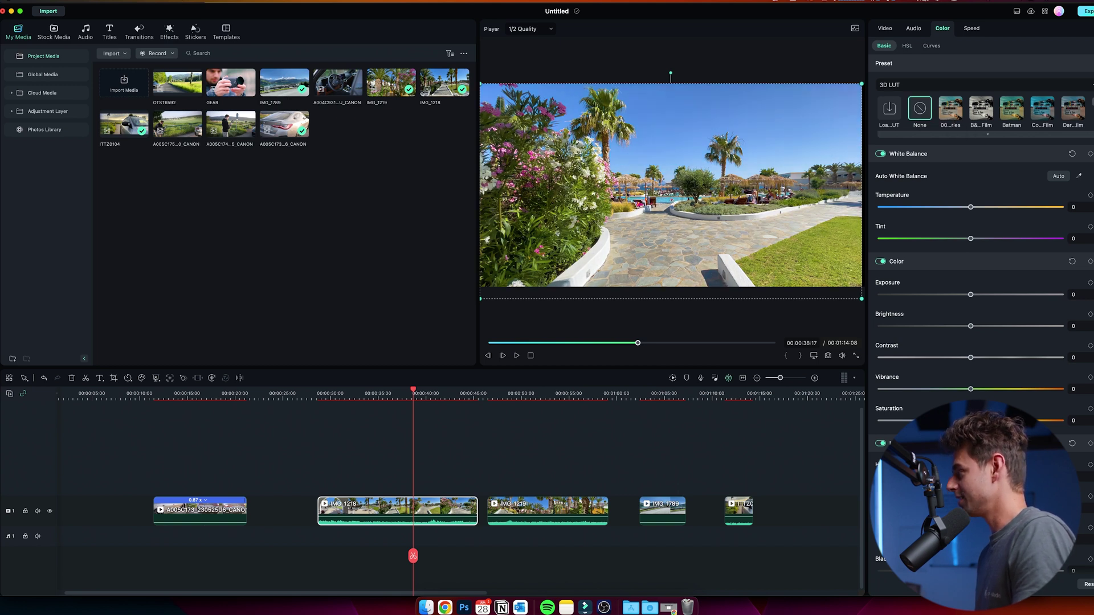
pyautogui.scroll(-5, 1074, 114)
pyautogui.click(1074, 112)
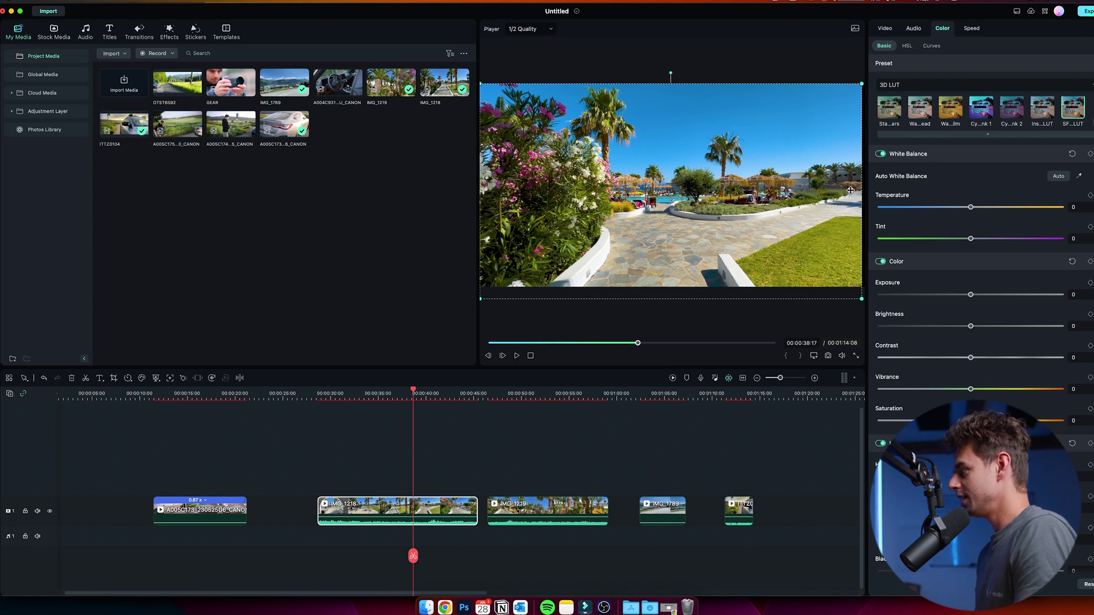
# - Fine-tune the IMG_1218 clip with Temperature 12, Contrast 25 and Saturation 25
pyautogui.moveTo(972, 208); pyautogui.dragTo(981, 208)
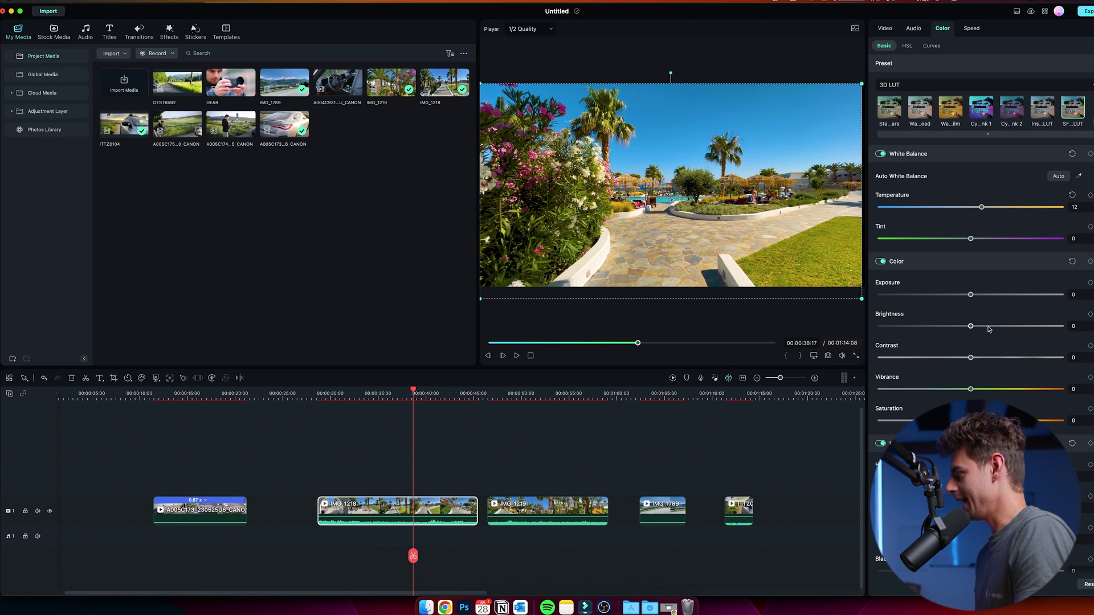
pyautogui.moveTo(981, 358); pyautogui.dragTo(994, 357)
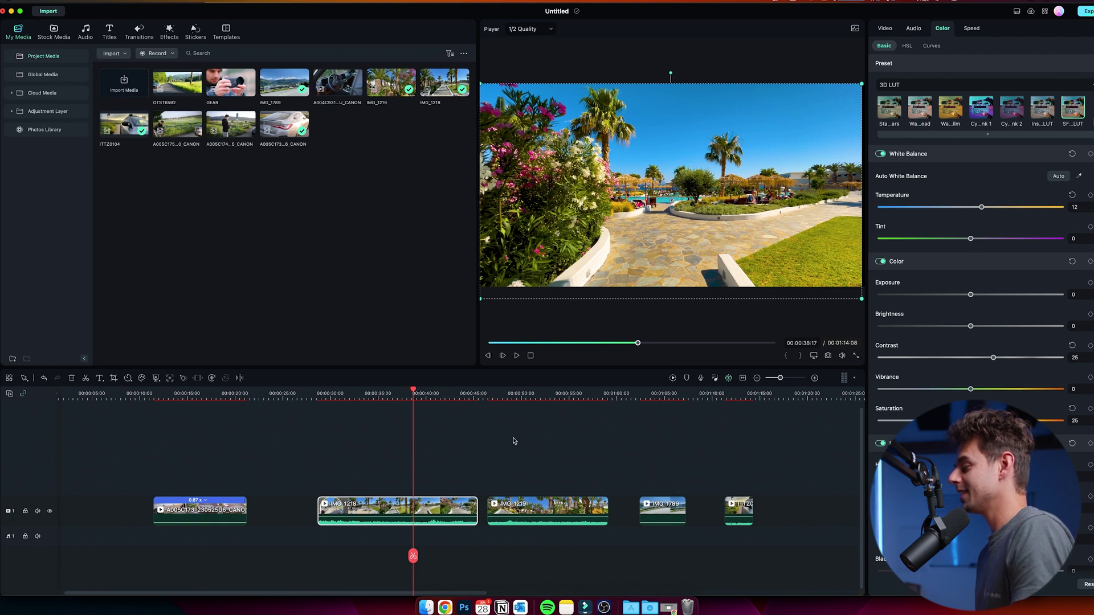
# - Copy the effects of the IMG_1218 clip and paste them onto the palm tree clip directly after it
pyautogui.rightClick(429, 509)
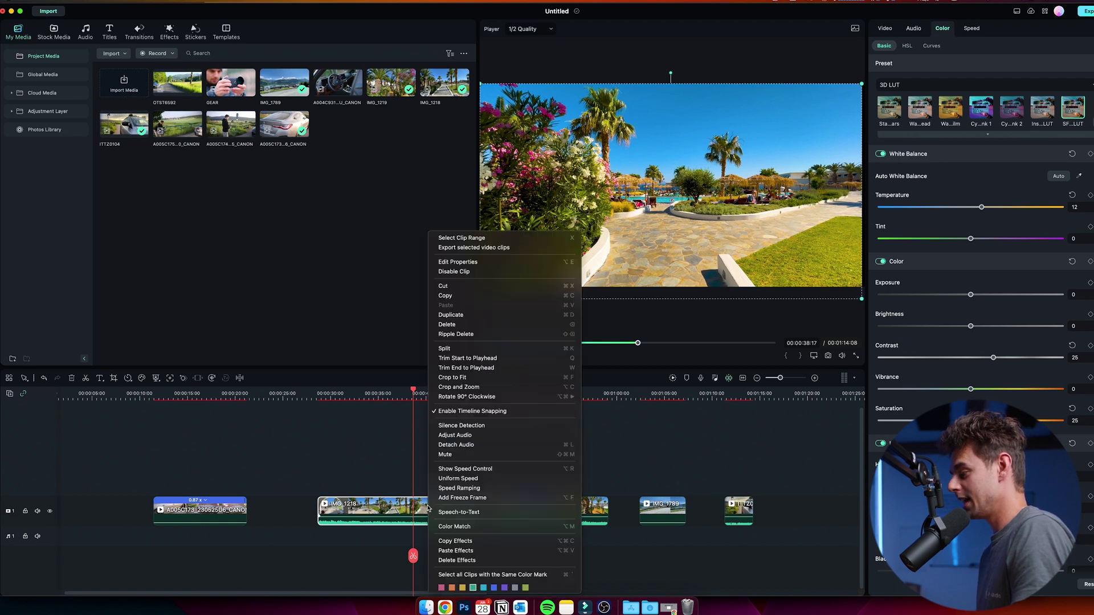
pyautogui.click(477, 543)
pyautogui.click(520, 422)
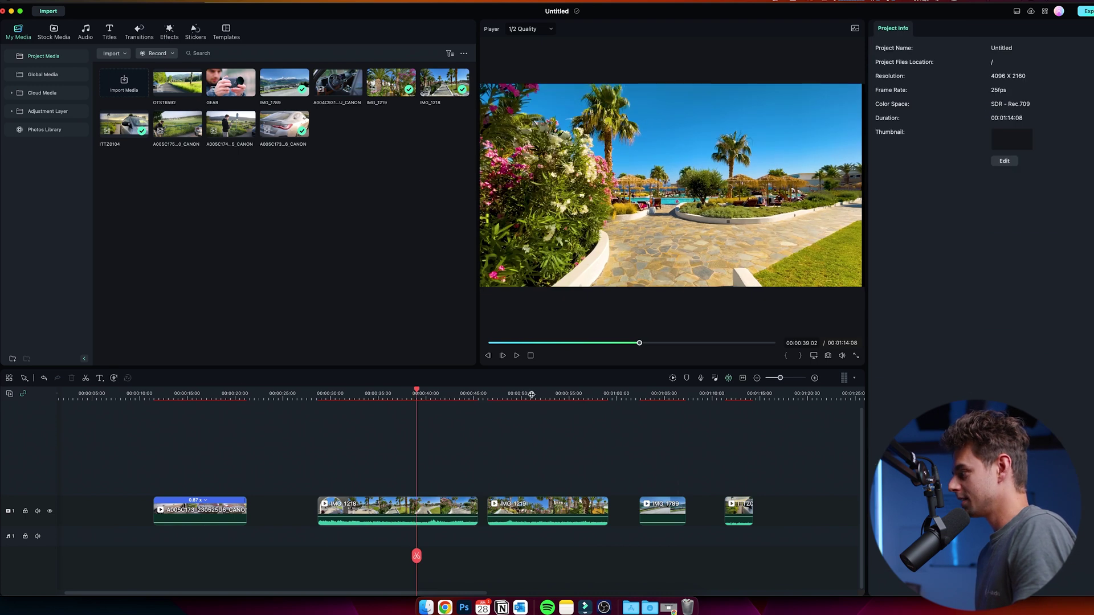
pyautogui.click(530, 453)
pyautogui.click(546, 503)
pyautogui.rightClick(553, 507)
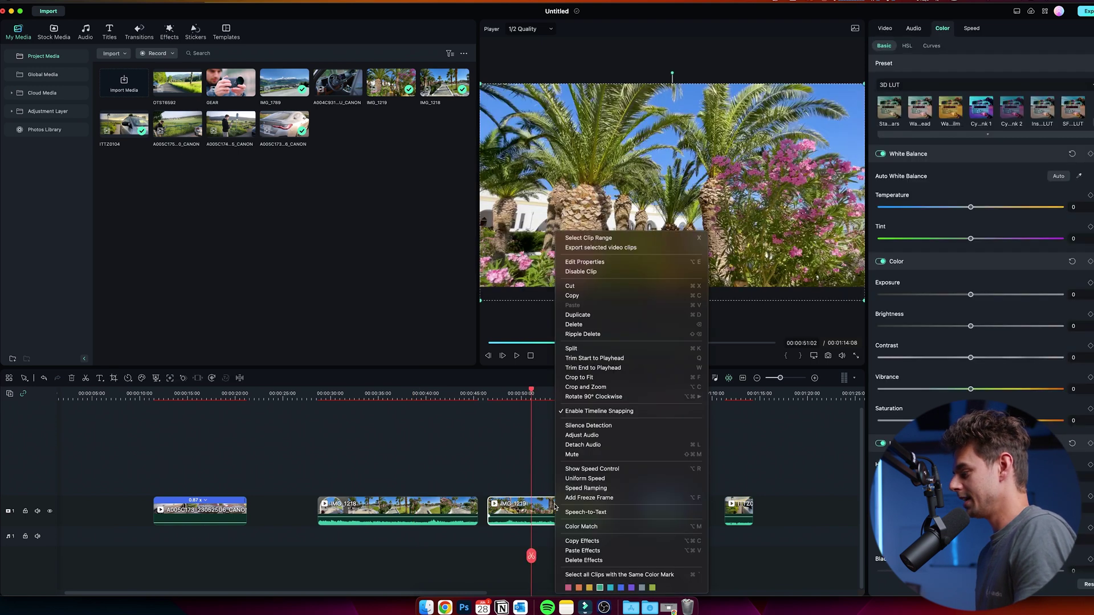
pyautogui.click(605, 551)
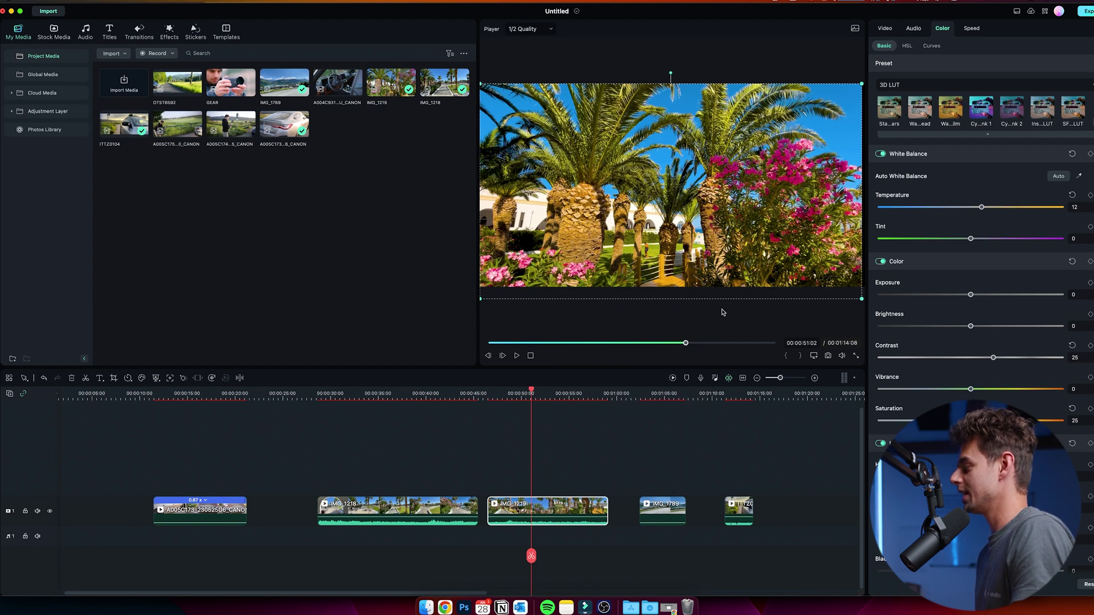
# - Paste the copied effects onto the mountain lake clip and lower its Tint slightly
pyautogui.click(659, 398)
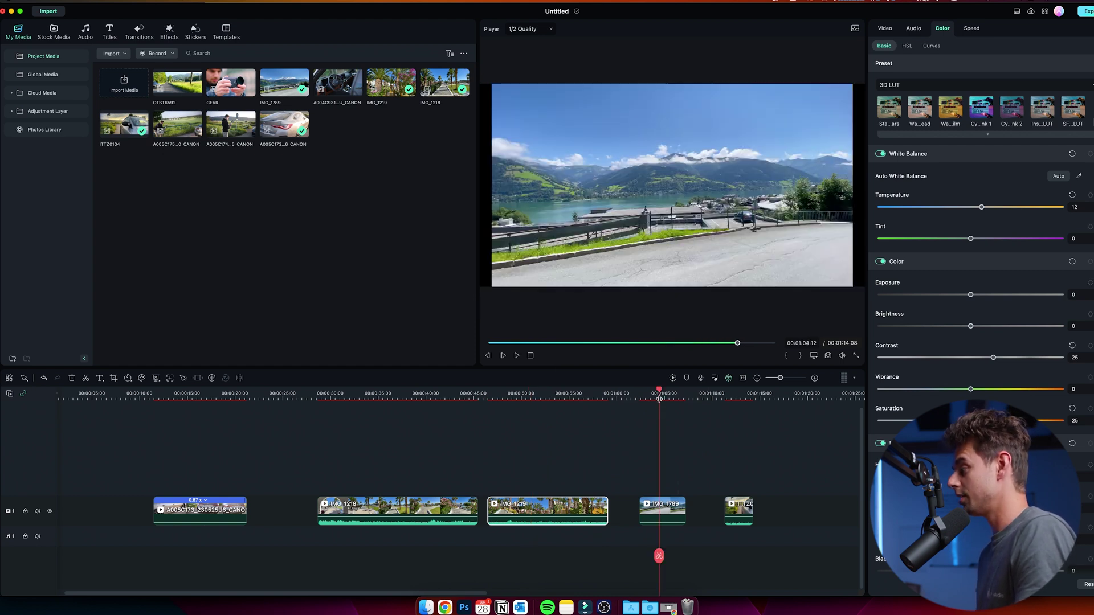
pyautogui.click(667, 505)
pyautogui.rightClick(667, 505)
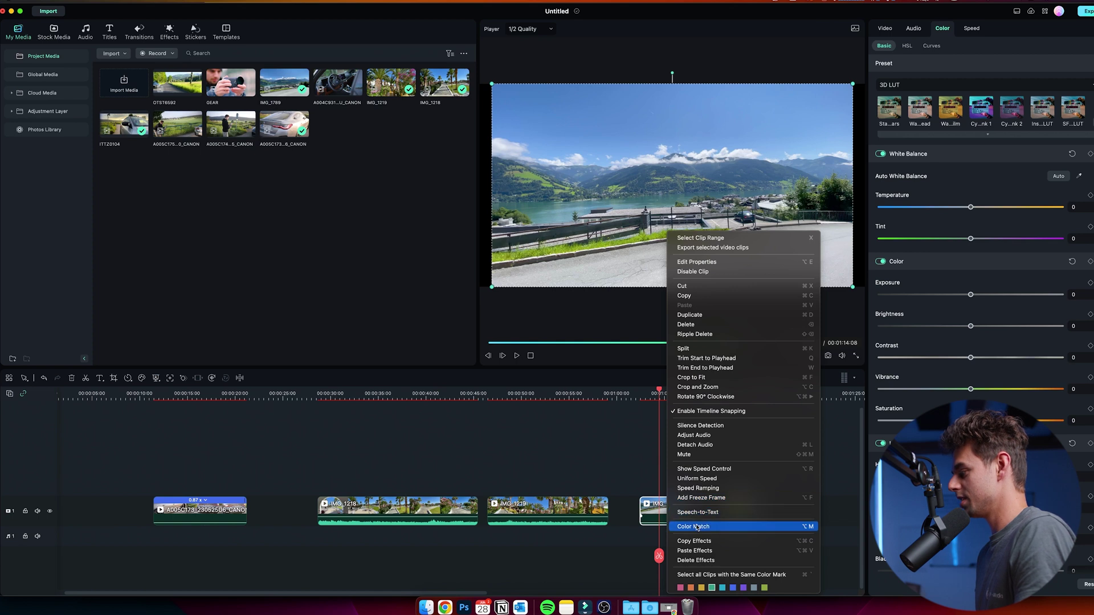
pyautogui.click(709, 552)
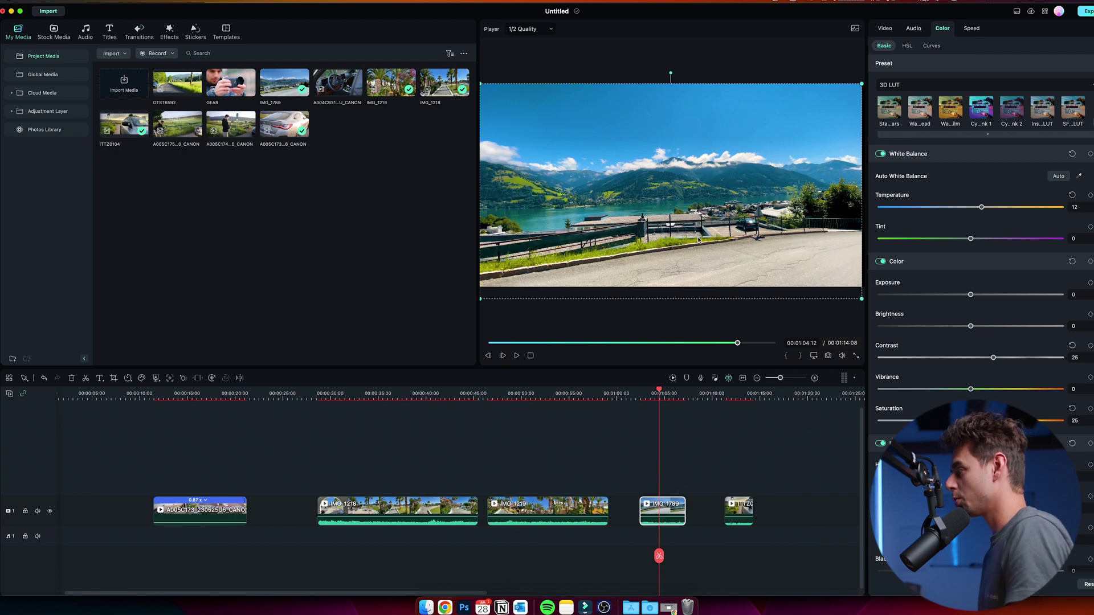
pyautogui.moveTo(970, 238)
pyautogui.mouseDown()
pyautogui.moveTo(927, 239)
pyautogui.moveTo(968, 243)
pyautogui.mouseUp()
# - Paste the copied effects onto the silver car clip at the end of the timeline
pyautogui.click(733, 397)
pyautogui.click(741, 511)
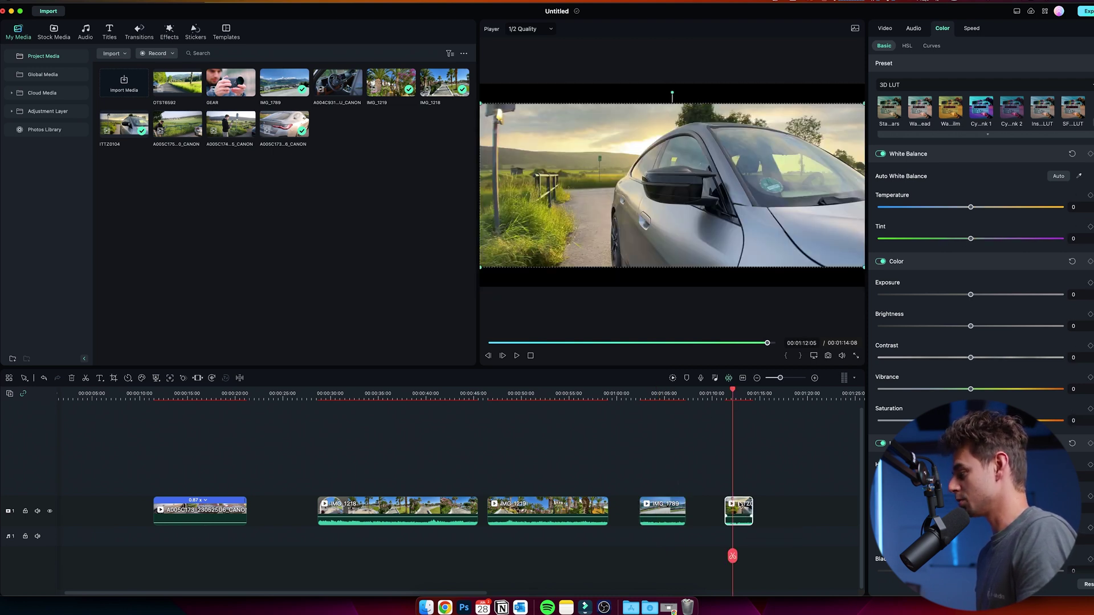
pyautogui.rightClick(742, 512)
pyautogui.click(780, 551)
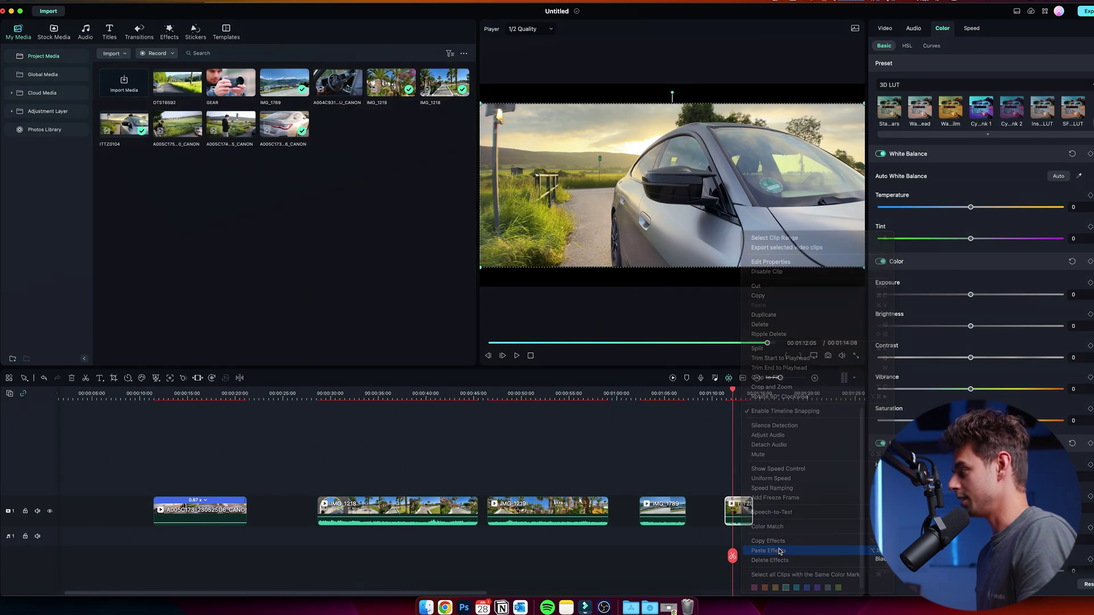